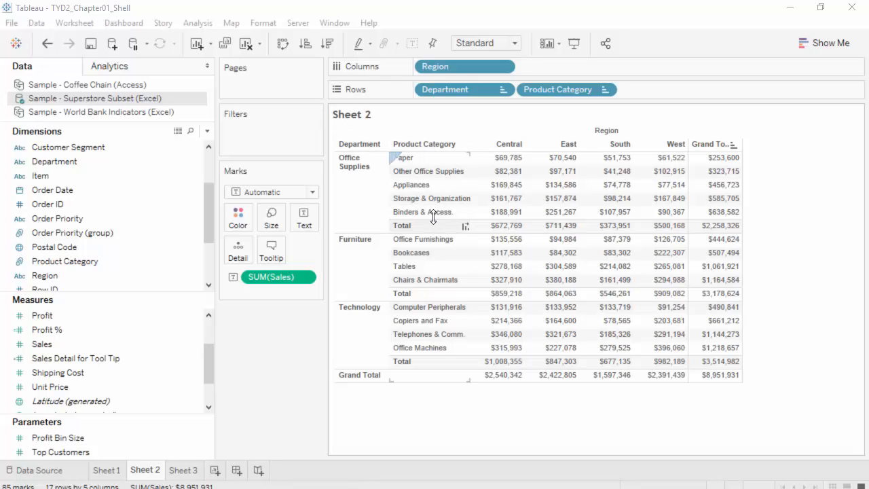
Try hiding the field labels for rows in the Sheet 2 table, and undo it.
right_click(428, 150)
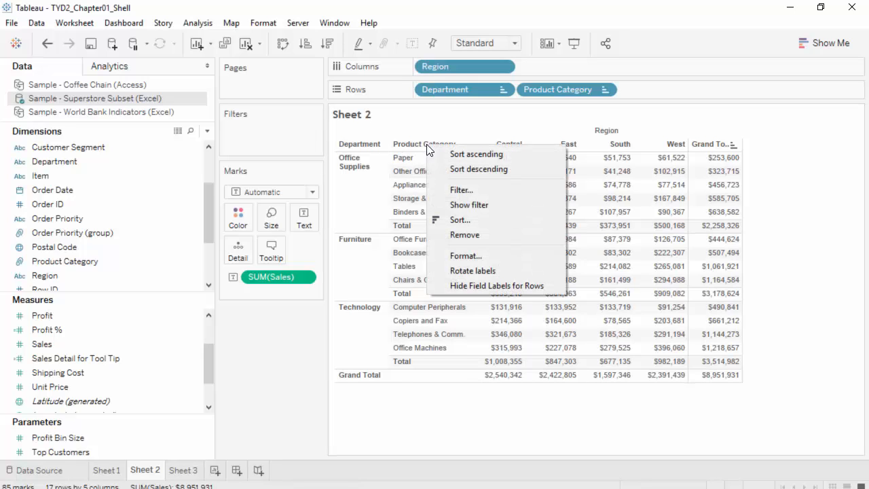
left_click(511, 287)
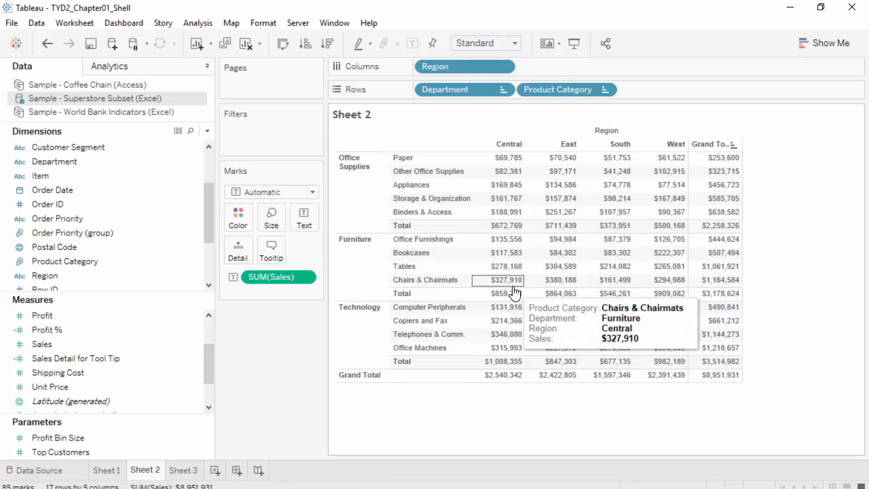
left_click(47, 44)
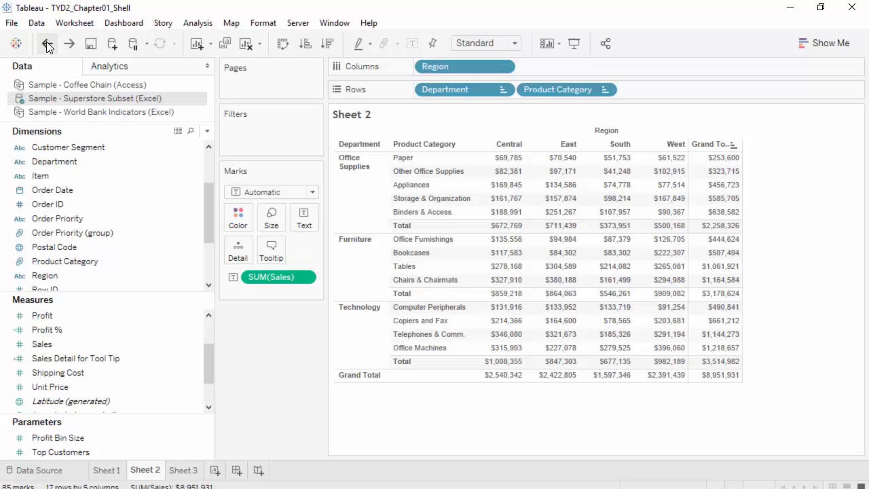
Hide the Department and Product Category field labels for rows in the table.
right_click(420, 147)
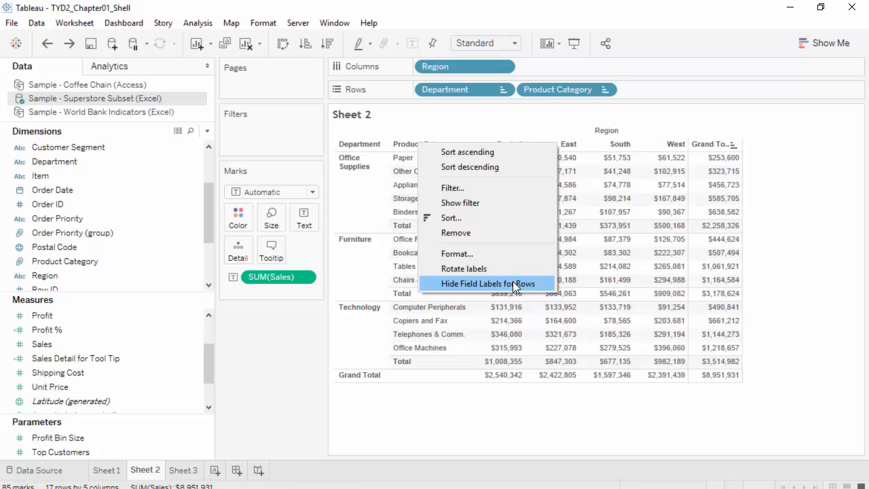
left_click(512, 281)
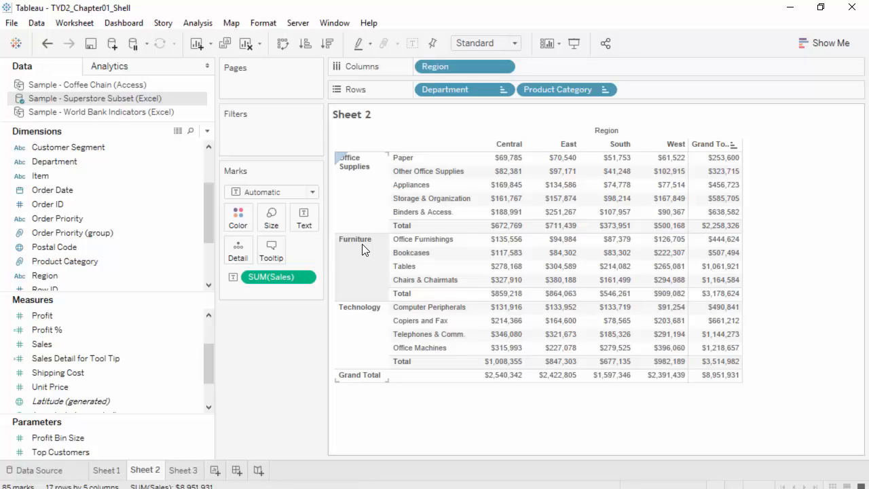
Open the formatting options for the Department row headers and review their header and pane settings.
left_click(367, 182)
right_click(365, 183)
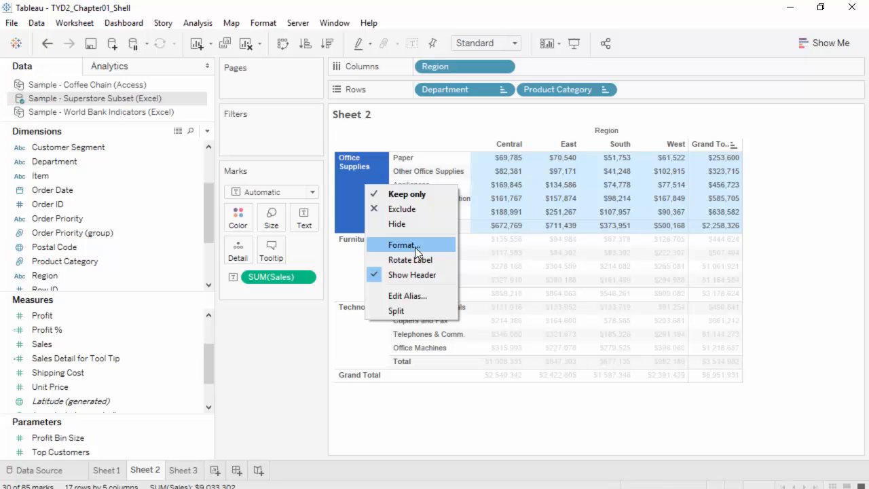
left_click(200, 23)
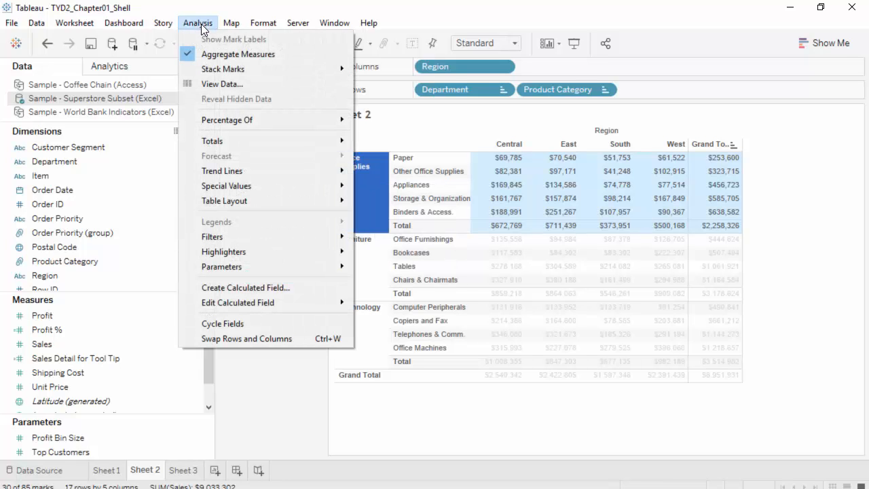
mouse_move(262, 28)
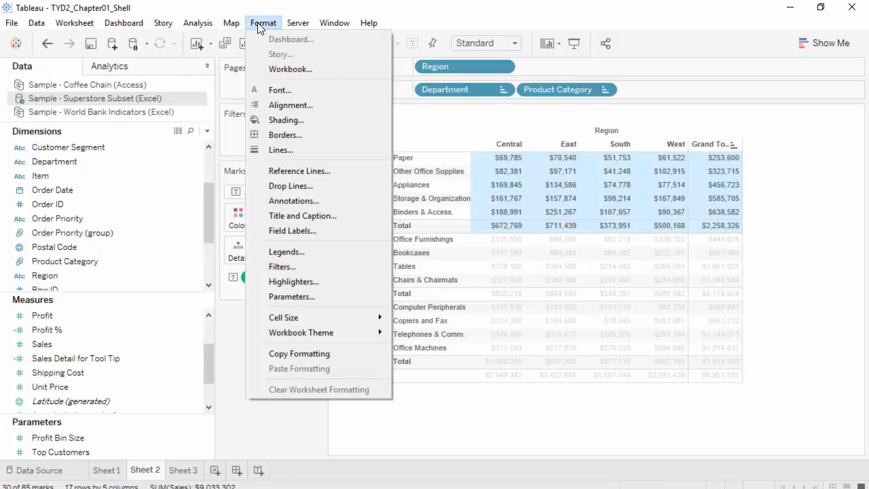
left_click(317, 434)
left_click(360, 187)
right_click(360, 187)
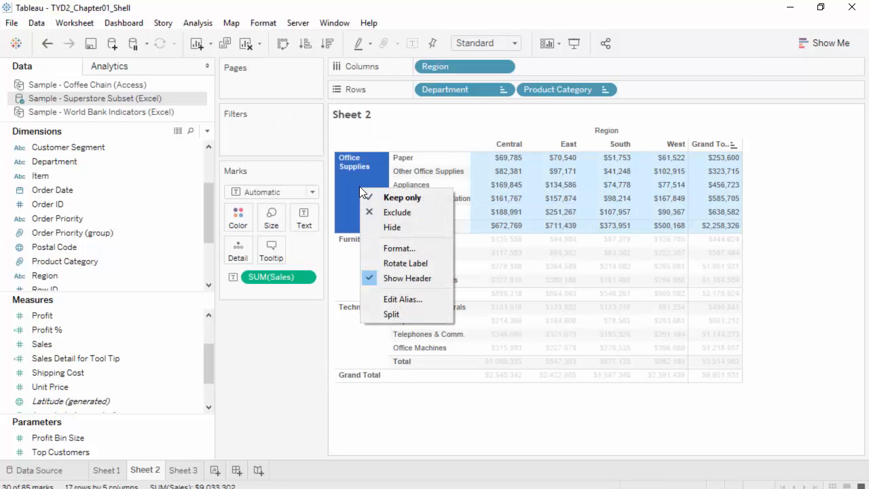
left_click(397, 248)
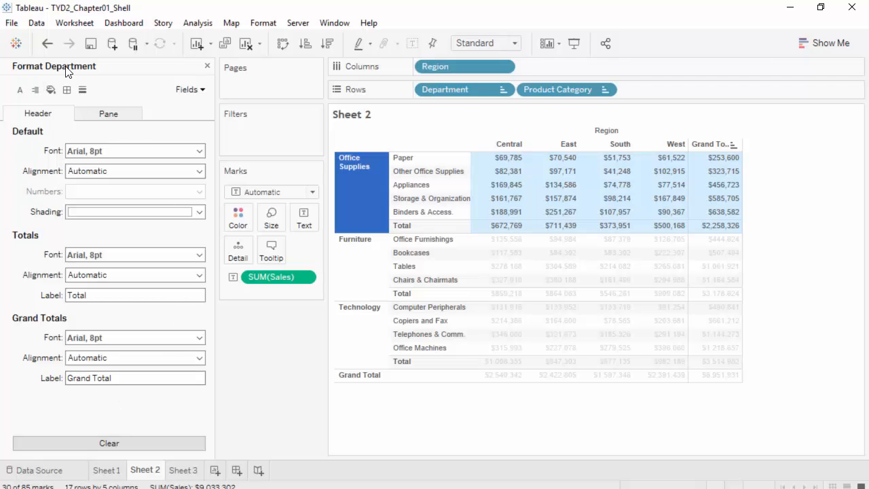
left_click(112, 378)
left_click(100, 117)
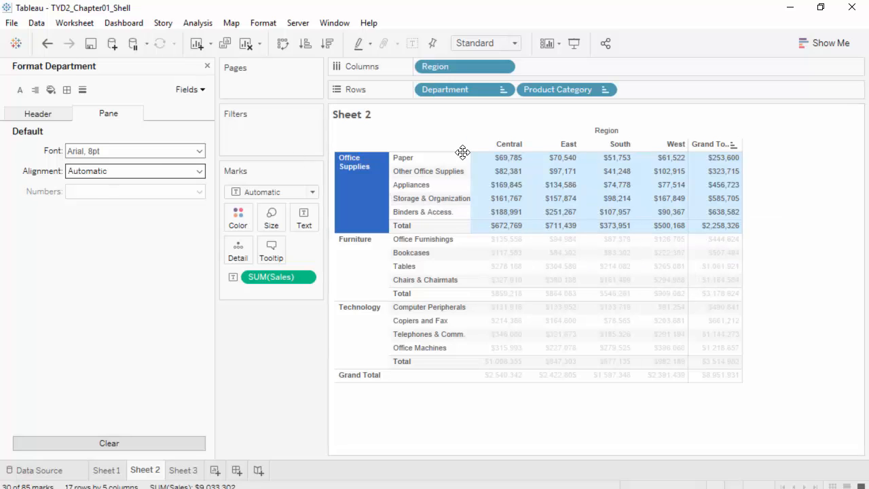
left_click(31, 116)
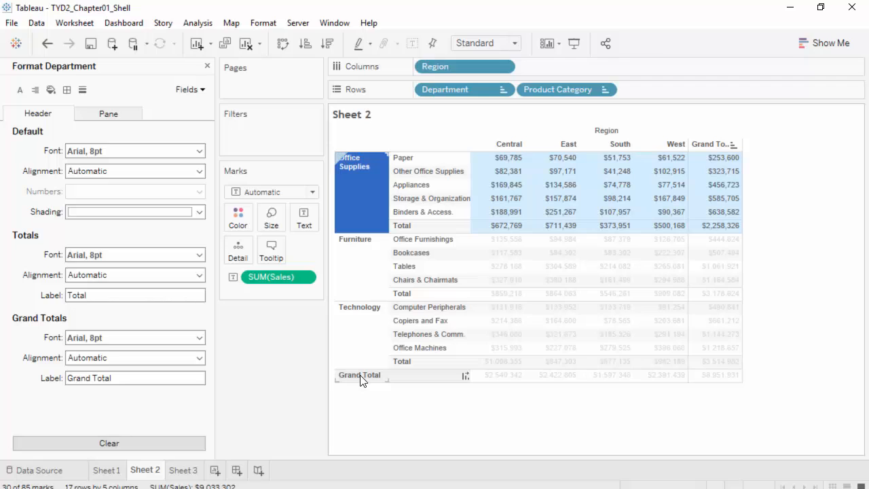
Try rotating the Department grand total label to read upward, and undo the rotation.
left_click(200, 359)
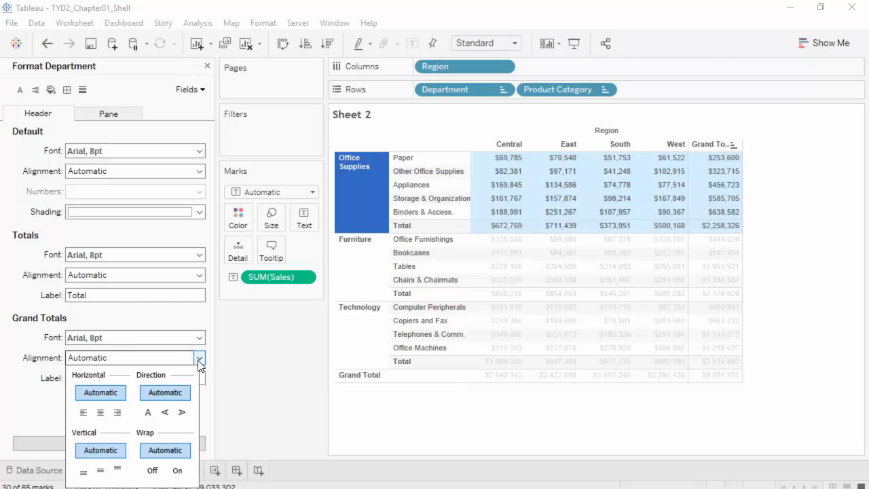
left_click(166, 413)
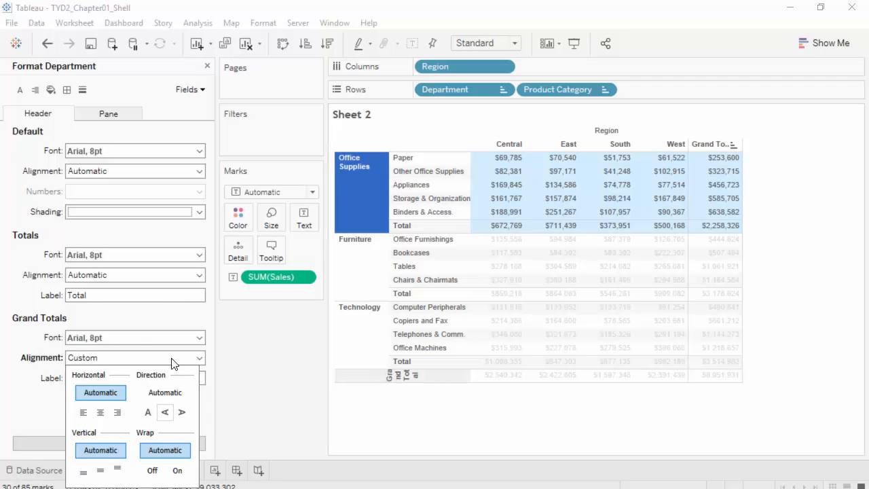
left_click(48, 44)
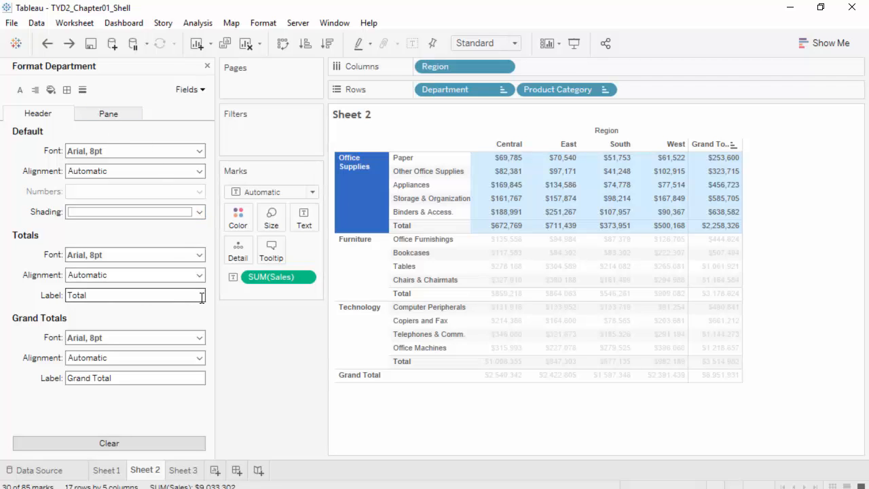
Set the default alignment of the Department headers so their text direction reads vertically upward.
left_click(200, 173)
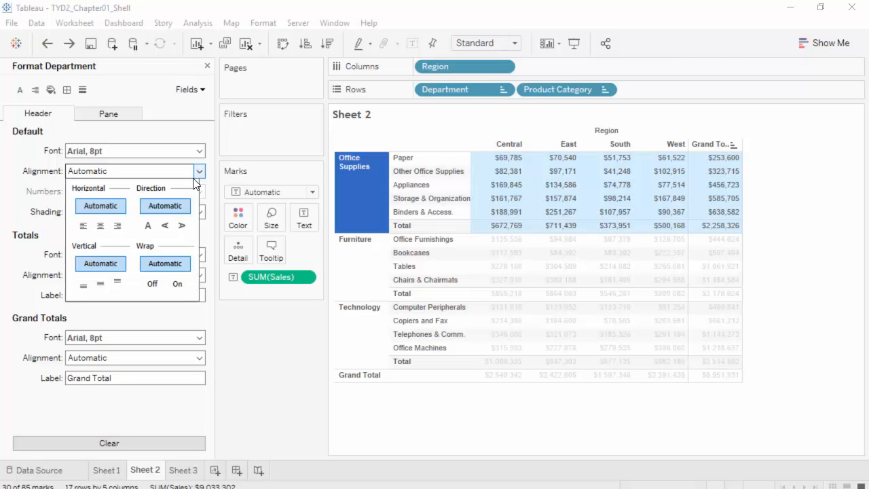
left_click(164, 226)
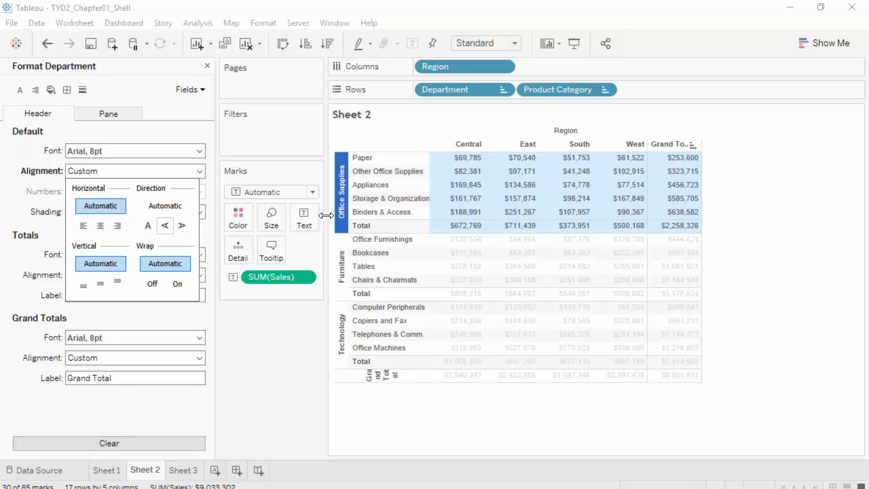
right_click(341, 193)
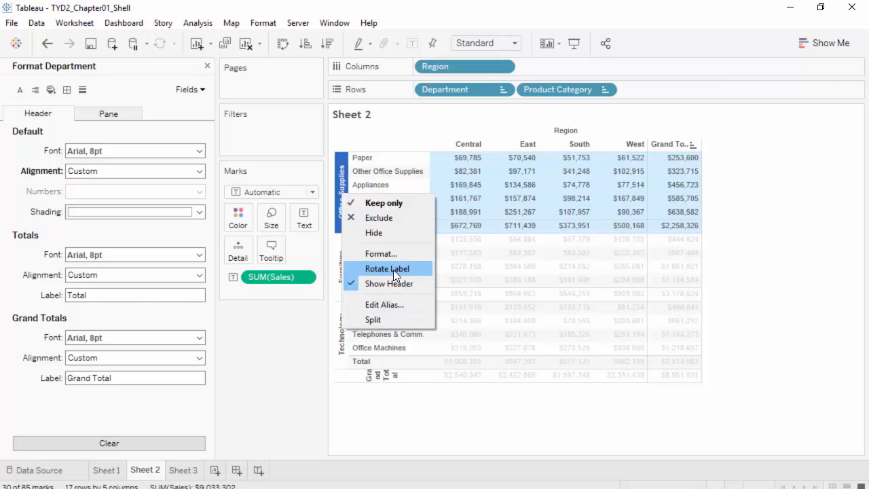
left_click(303, 370)
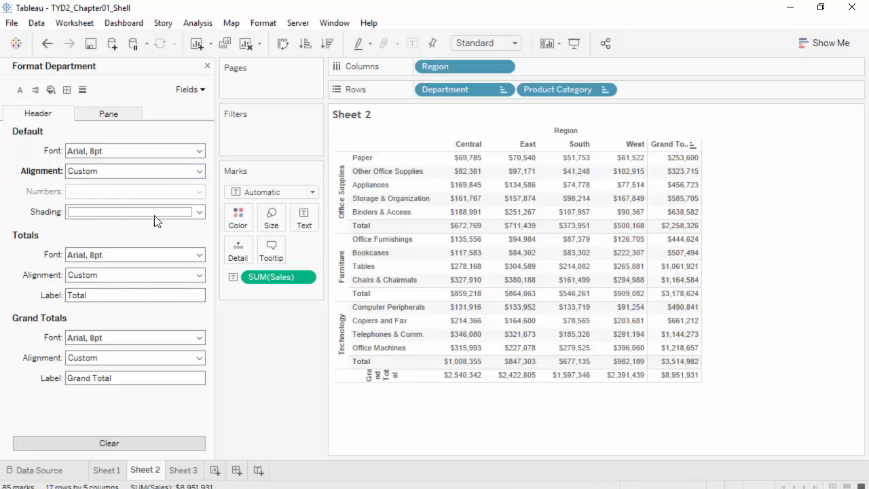
left_click(200, 214)
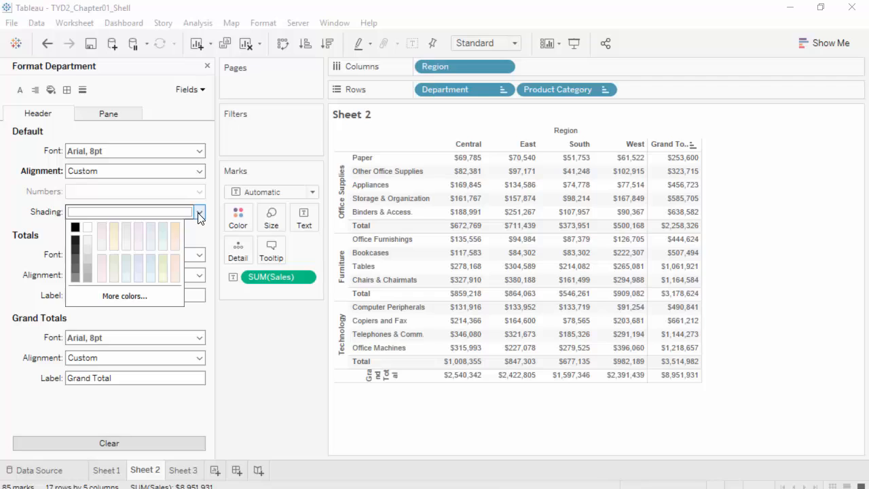
left_click(200, 215)
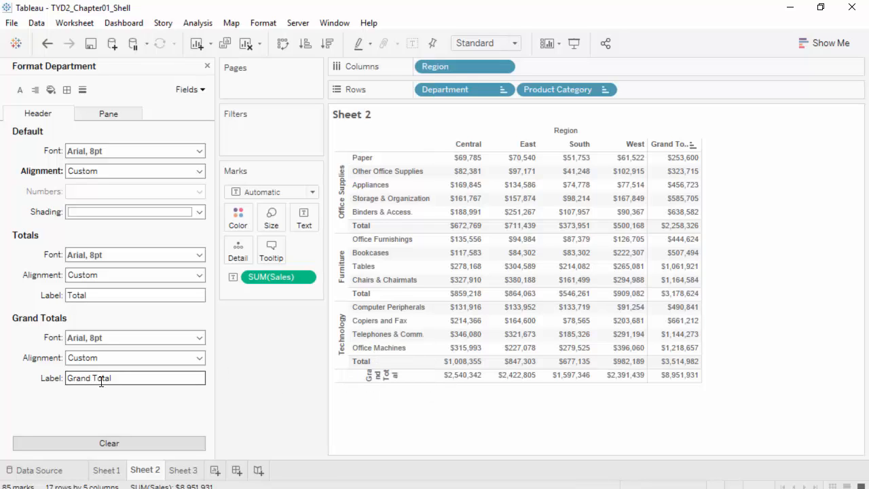
Set the Department grand total label to horizontal text direction with right alignment.
left_click(200, 361)
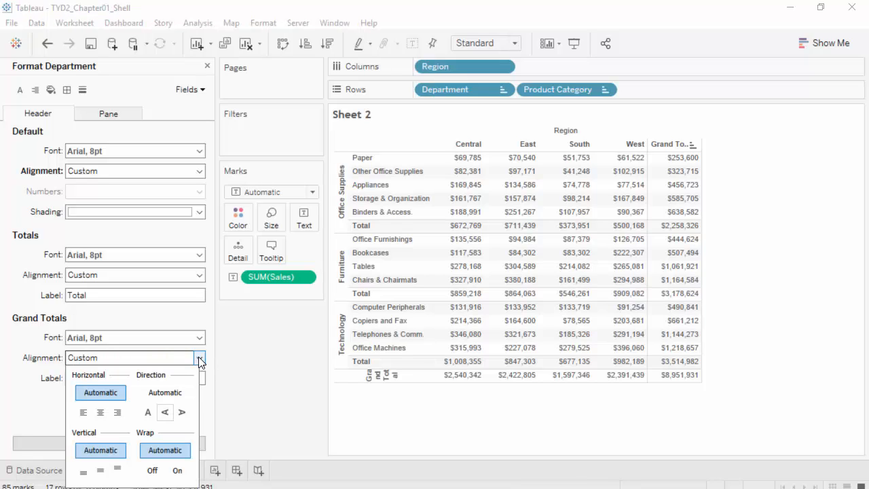
left_click(149, 413)
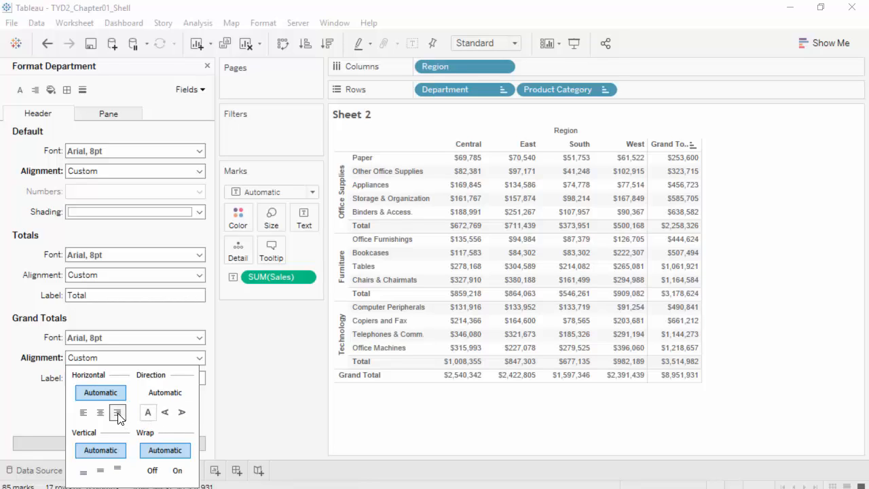
left_click(118, 412)
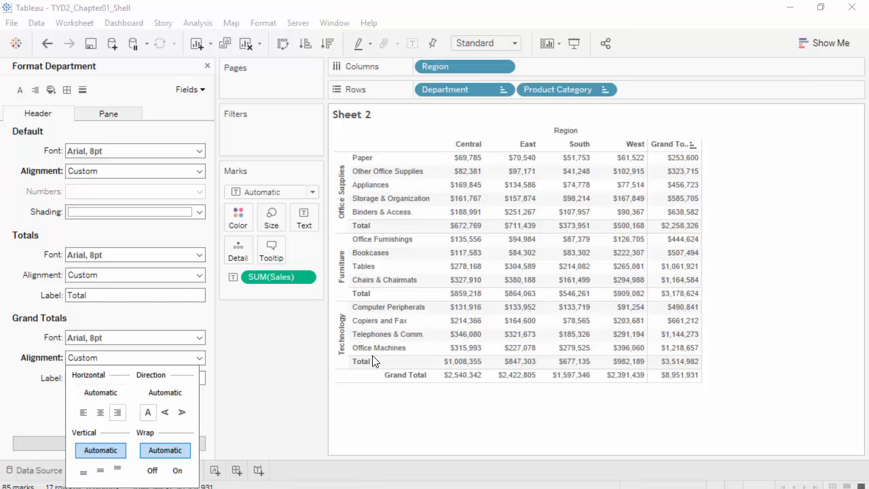
Right-align the subtotal labels of the Product Category headers in the table.
left_click(381, 298)
left_click(381, 297)
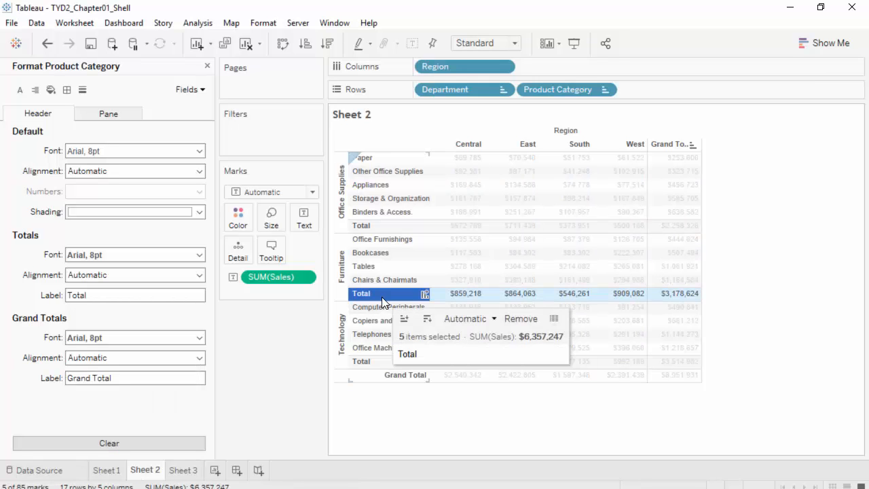
mouse_move(384, 299)
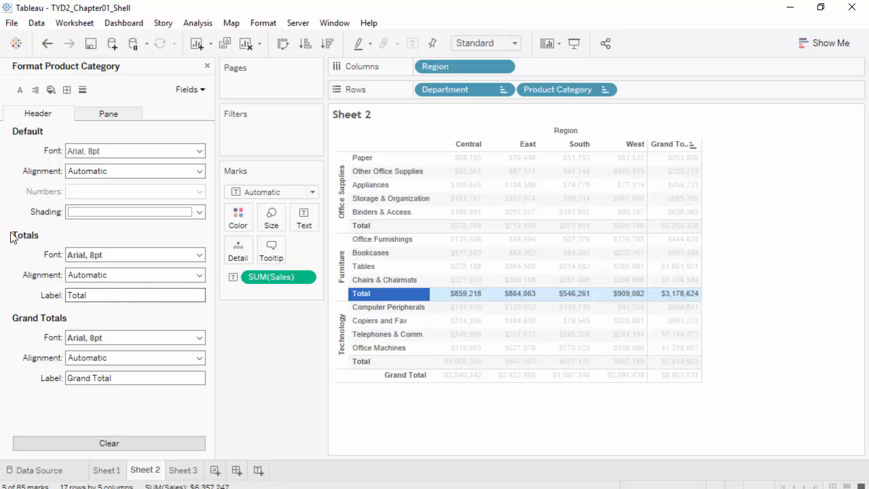
left_click(199, 276)
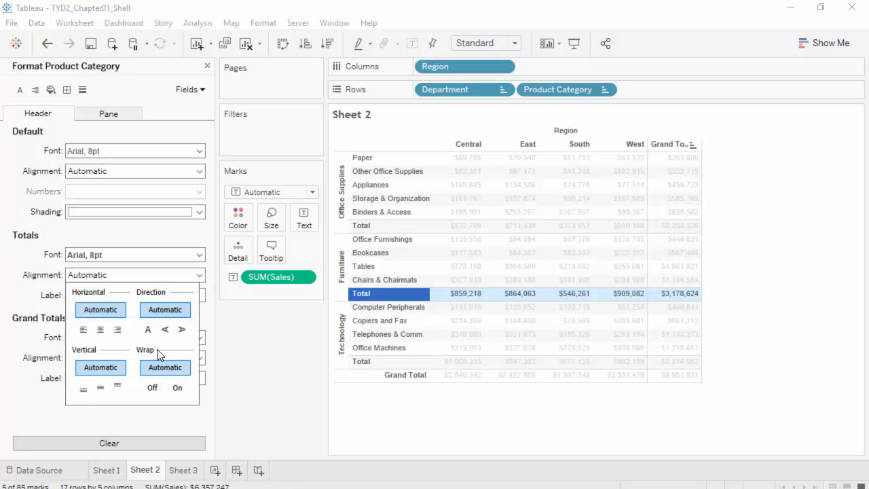
left_click(118, 330)
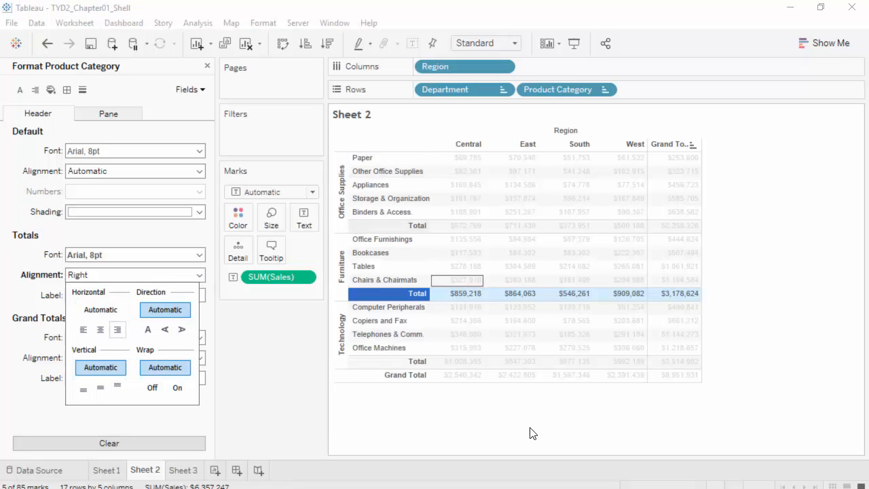
left_click(608, 437)
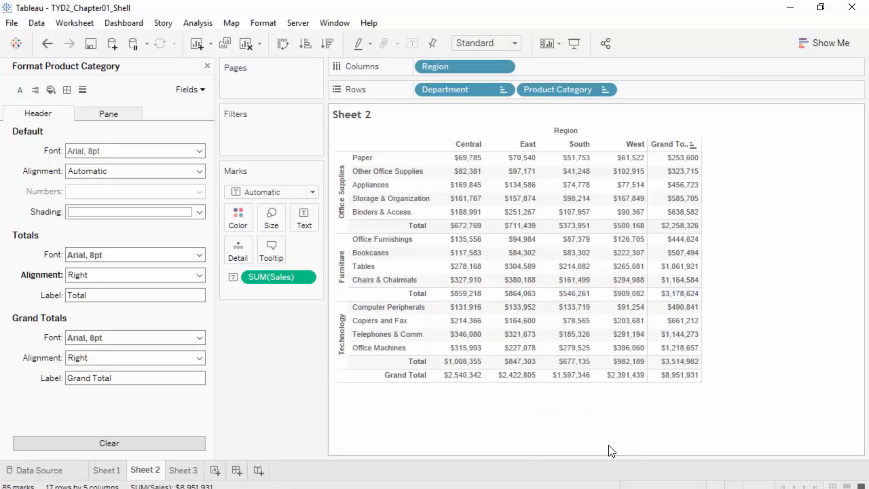
Examine the alignment and text direction settings of the Grand Total row header.
left_click(392, 377)
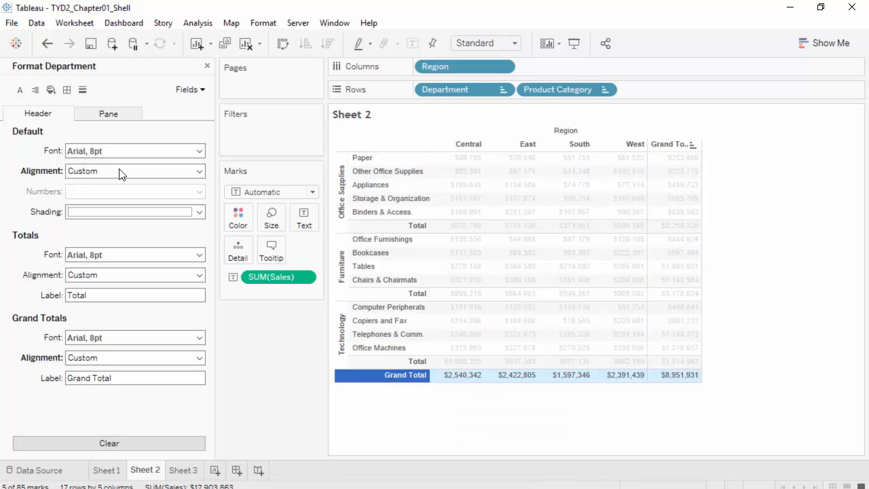
right_click(379, 385)
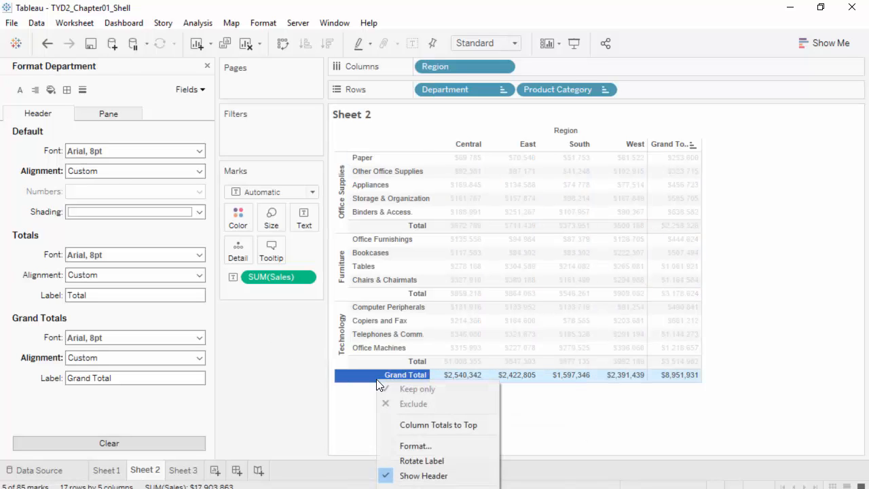
left_click(413, 443)
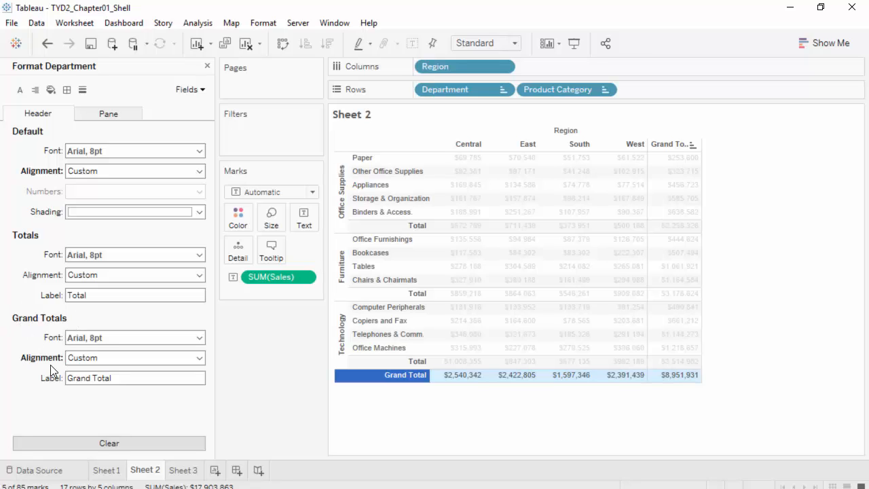
left_click(199, 359)
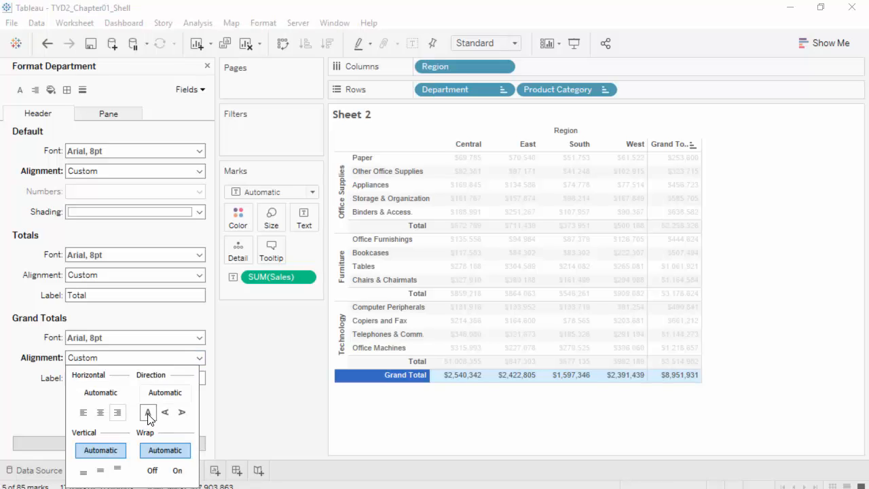
left_click(496, 481)
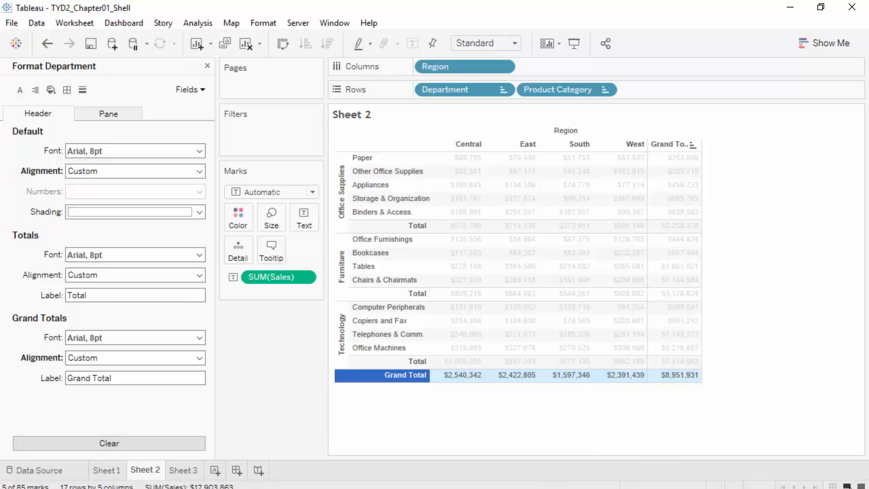
Switch the workbook's sheet display to the filmstrip view with thumbnails.
left_click(847, 486)
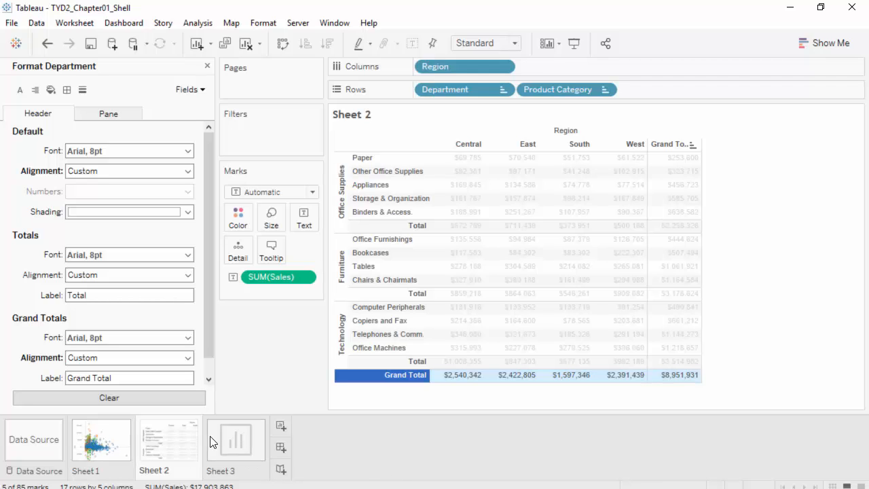
Use the sheet sorter view to move Sheet 2 after Sheet 3, and restore the order by moving Sheet 3 to the end.
left_click(832, 485)
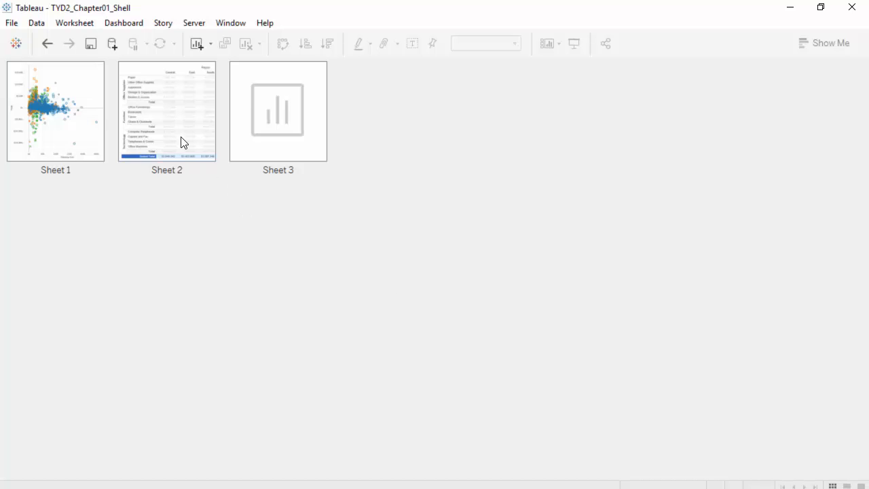
left_click_drag(158, 115, 415, 156)
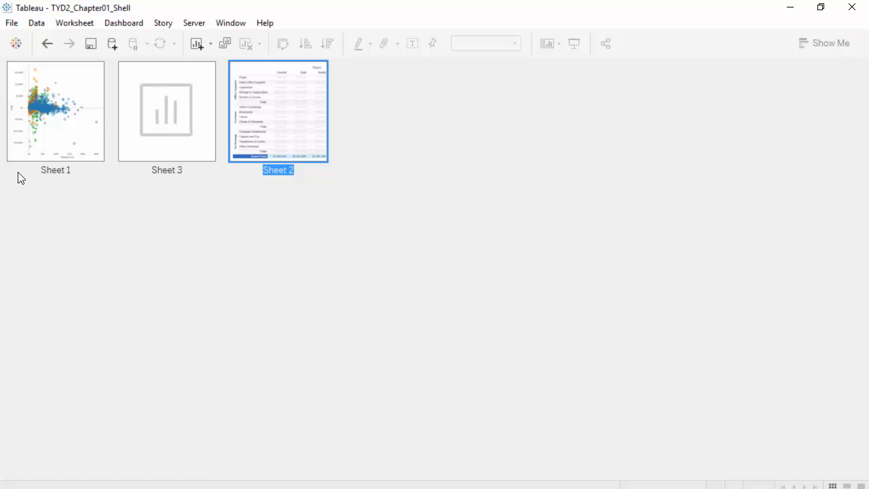
left_click_drag(132, 130, 453, 211)
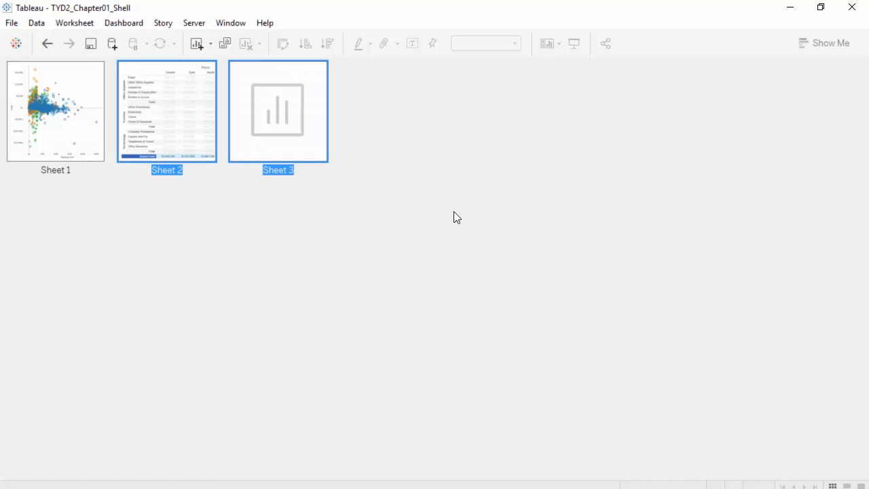
Switch the workbook's sheet display to the standard view with sheet tabs.
left_click(861, 486)
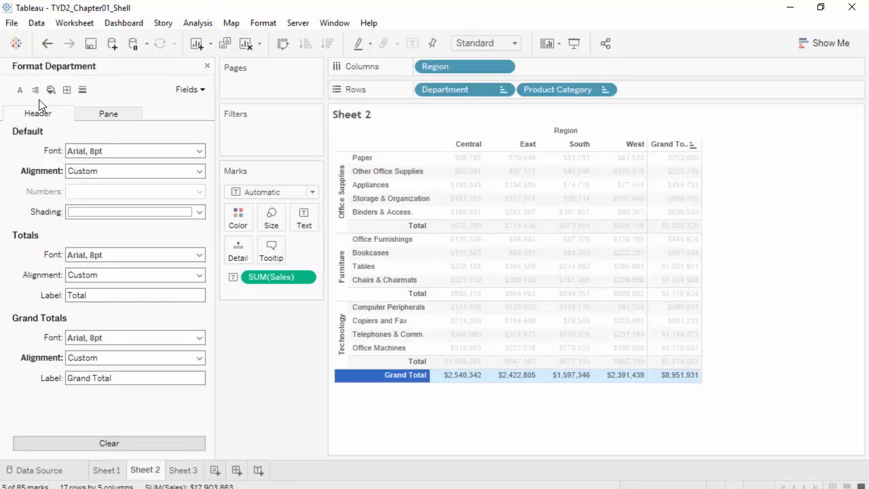
Save the workbook under its existing file name.
left_click(16, 27)
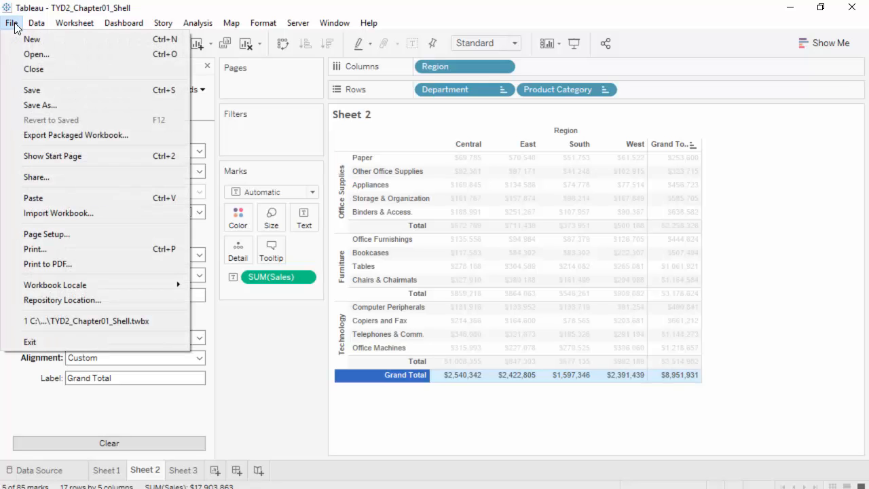
left_click(32, 91)
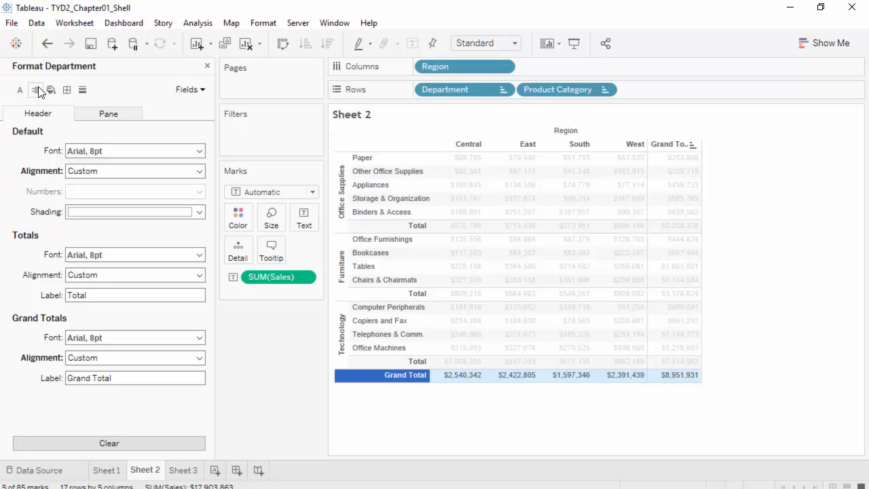
Start saving a copy of the workbook in the TYD_Ch01 folder and examine its Tableau Packaged Workbook (*.twbx) file type setting.
left_click(13, 25)
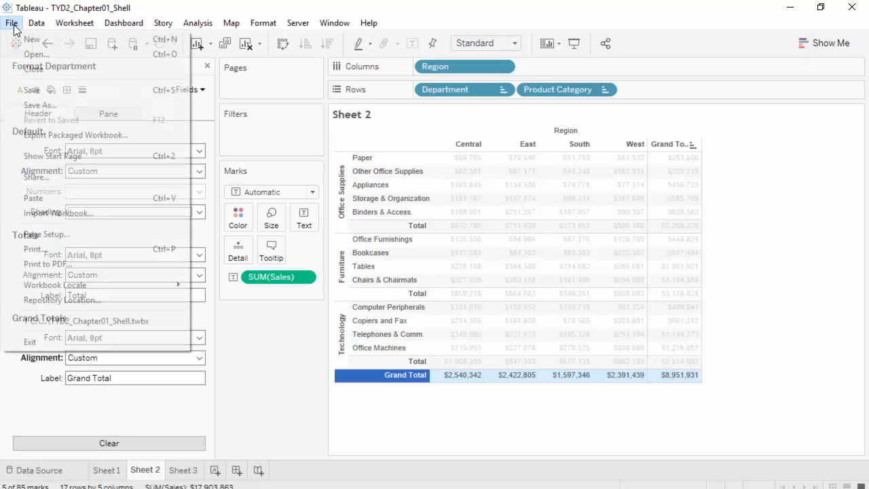
left_click(59, 103)
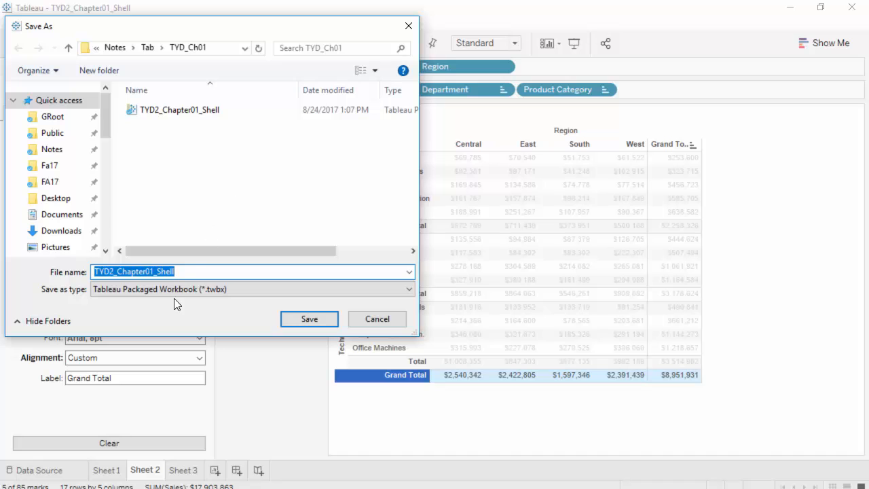
left_click(309, 290)
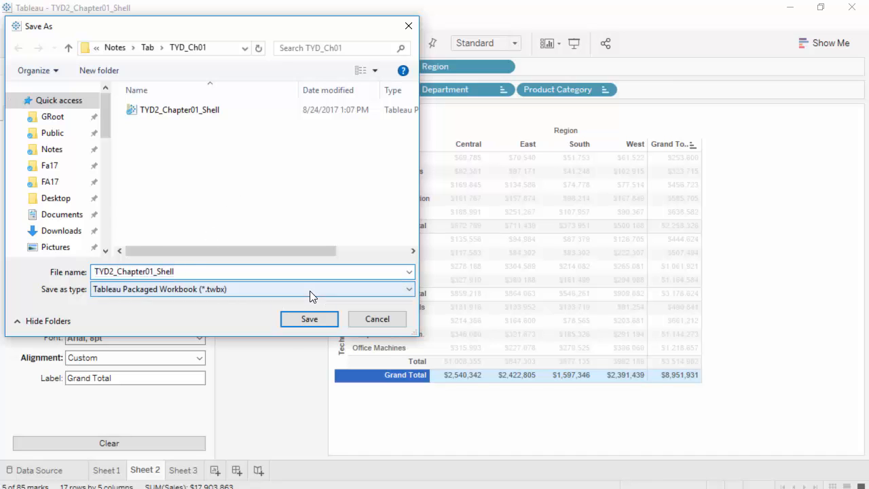